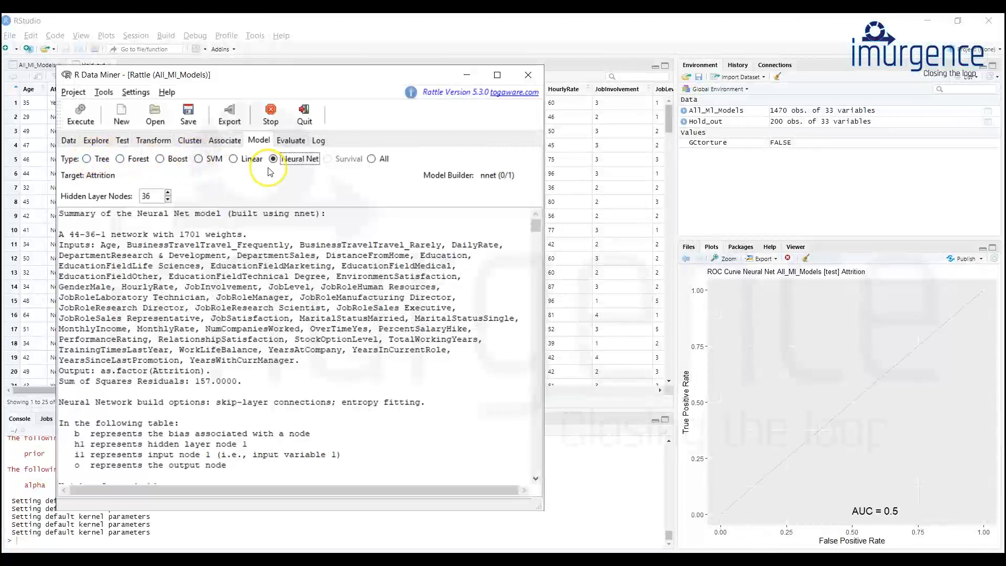
# - Try to build all model types at once for the Attrition target and review the model output
pyautogui.click(376, 159)
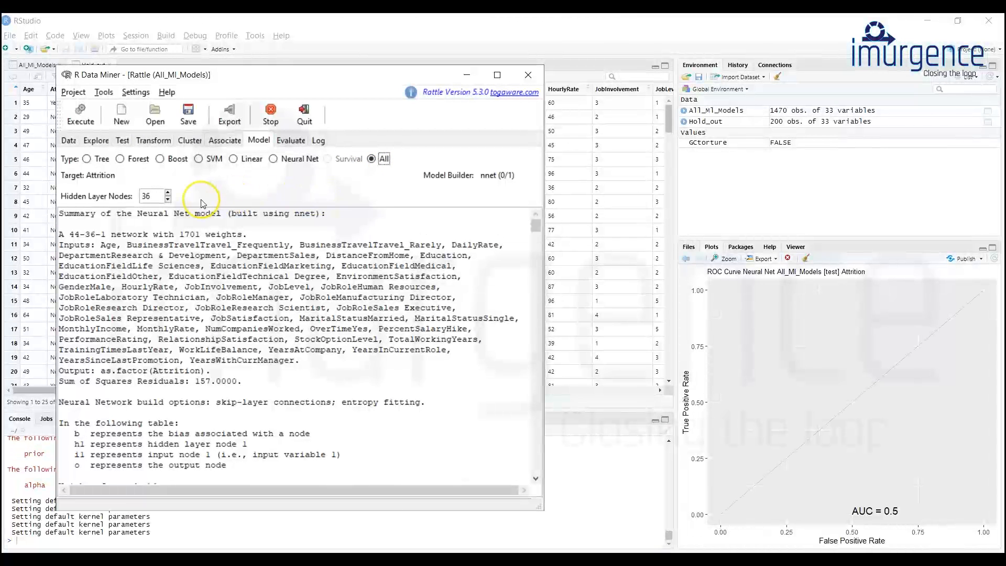
pyautogui.click(87, 117)
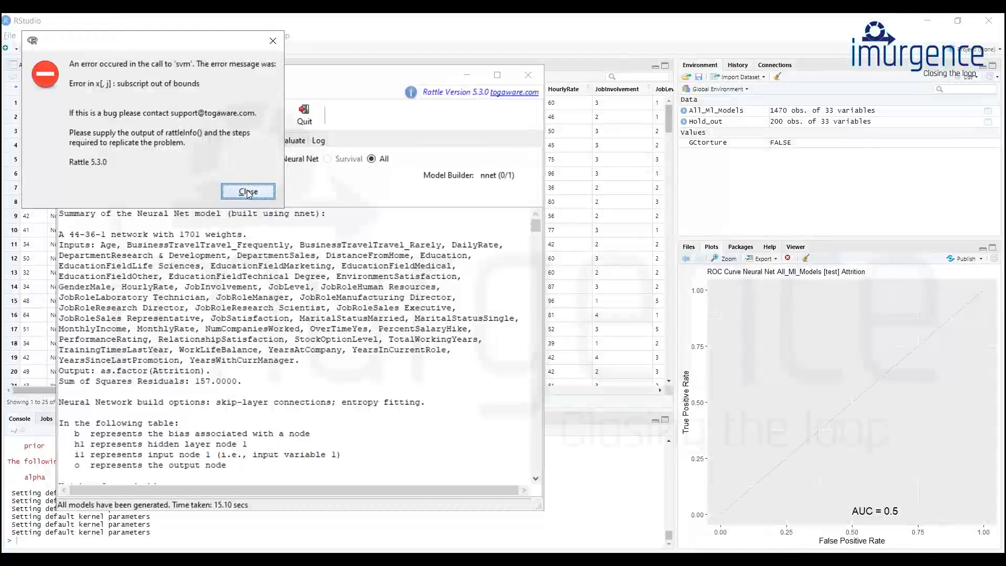
pyautogui.click(248, 192)
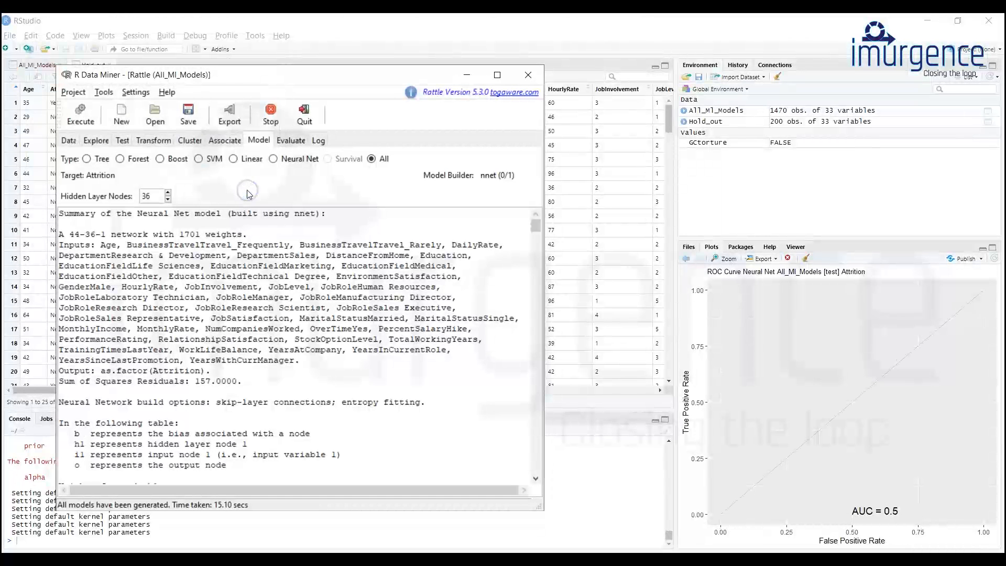
pyautogui.moveTo(535, 226); pyautogui.dragTo(536, 478)
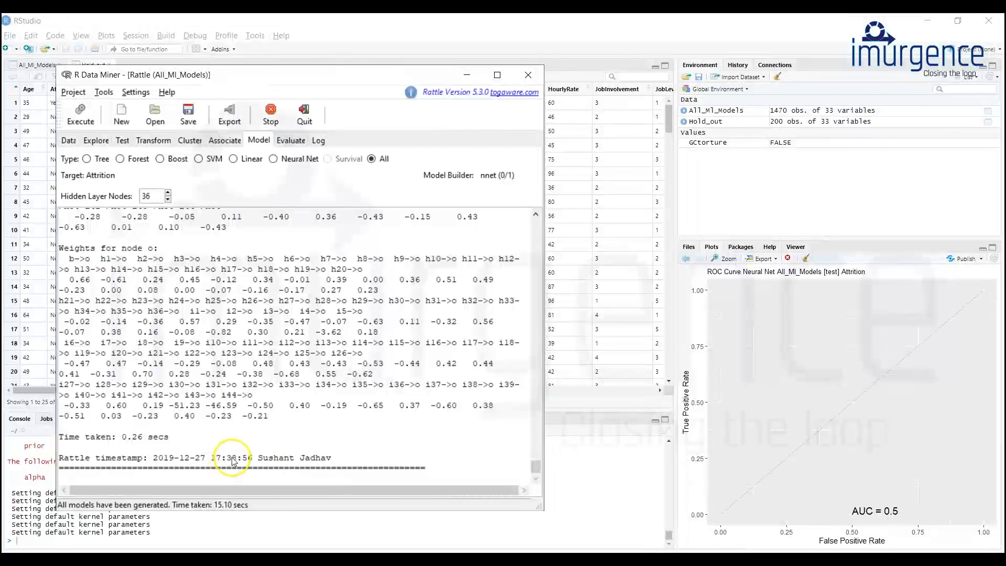
# - Set the SVM model's kernel to Radial Basis (rbfdot)
pyautogui.click(198, 159)
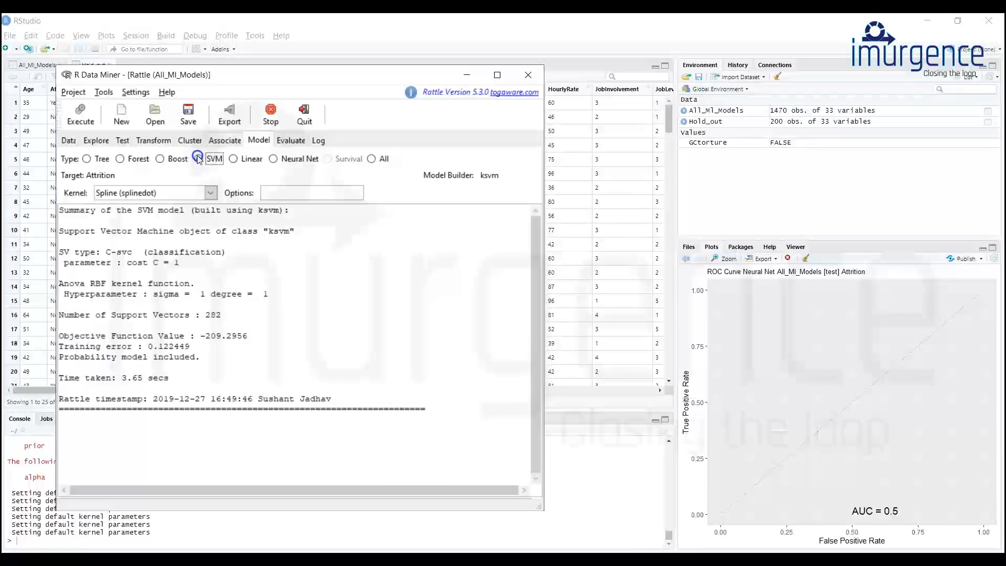
pyautogui.click(211, 193)
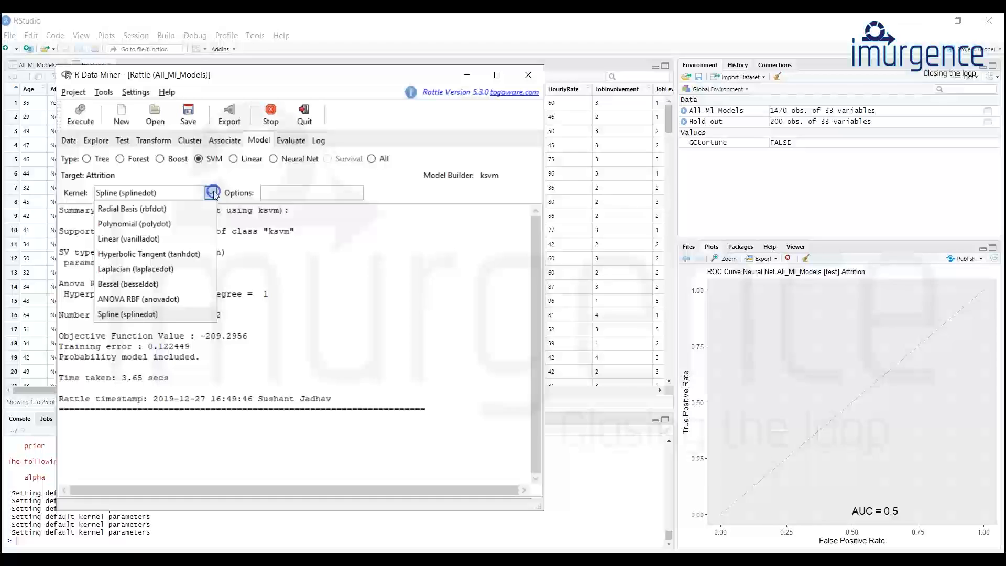
pyautogui.click(167, 212)
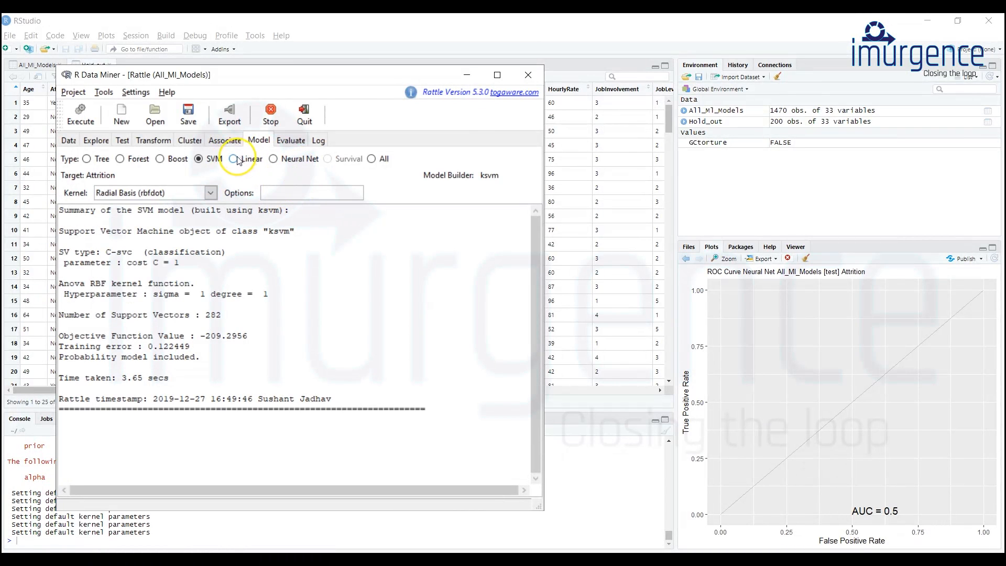
# - Set the neural net model's hidden layer nodes to 10
pyautogui.click(274, 159)
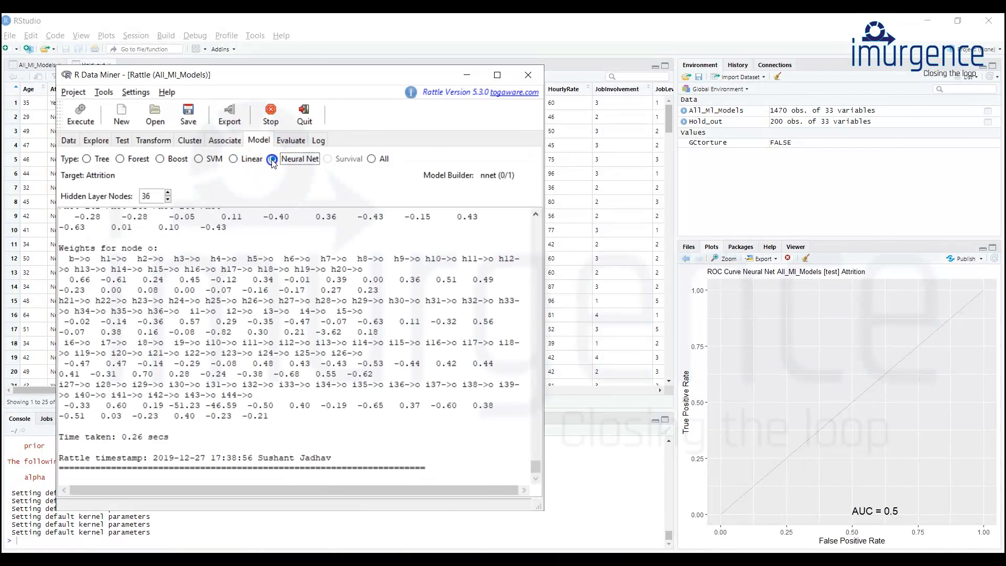
pyautogui.doubleClick(159, 195)
pyautogui.write('10')
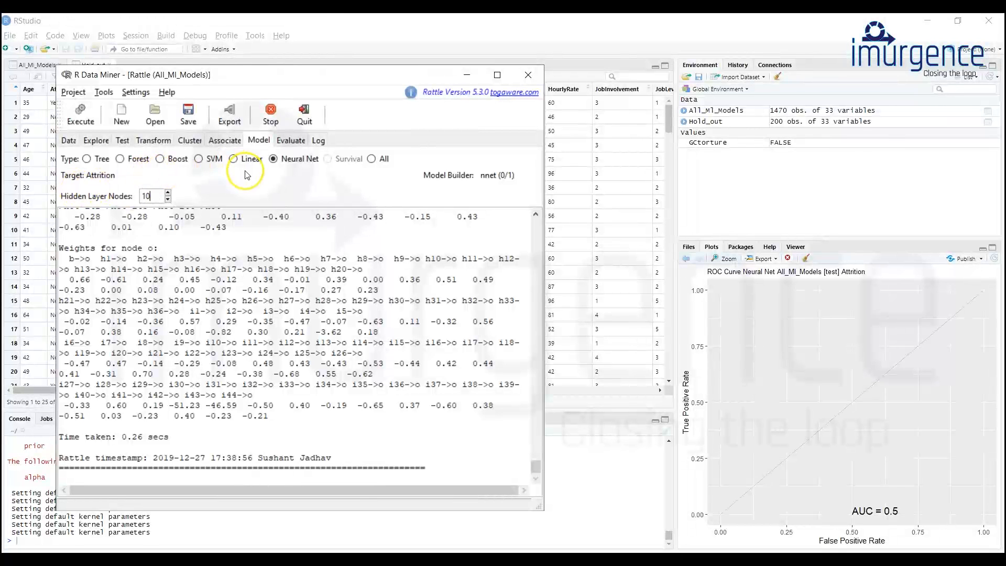
# - Check the SVM kernel setting and build all model types for the Attrition target
pyautogui.click(198, 159)
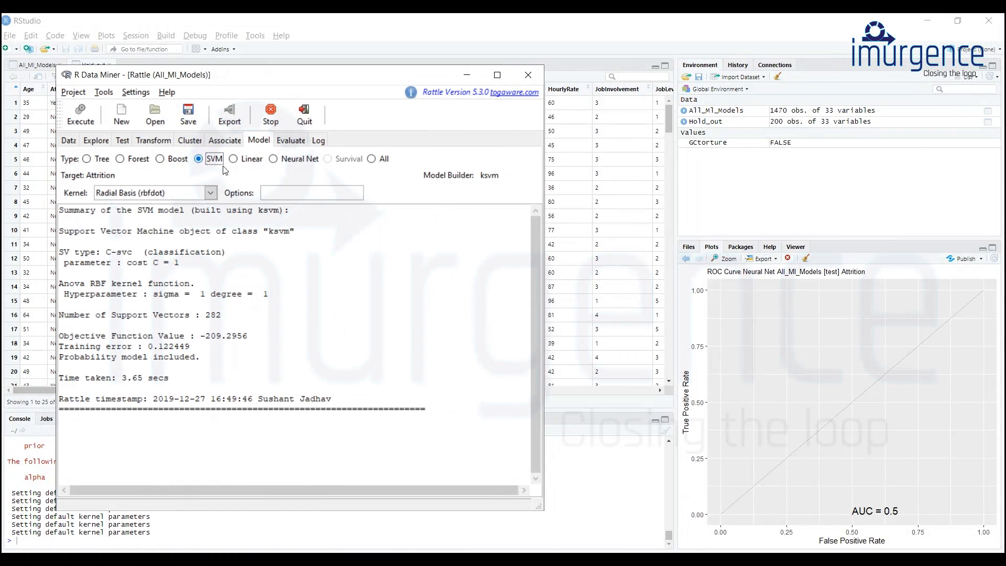
pyautogui.click(373, 159)
pyautogui.click(82, 124)
pyautogui.click(82, 125)
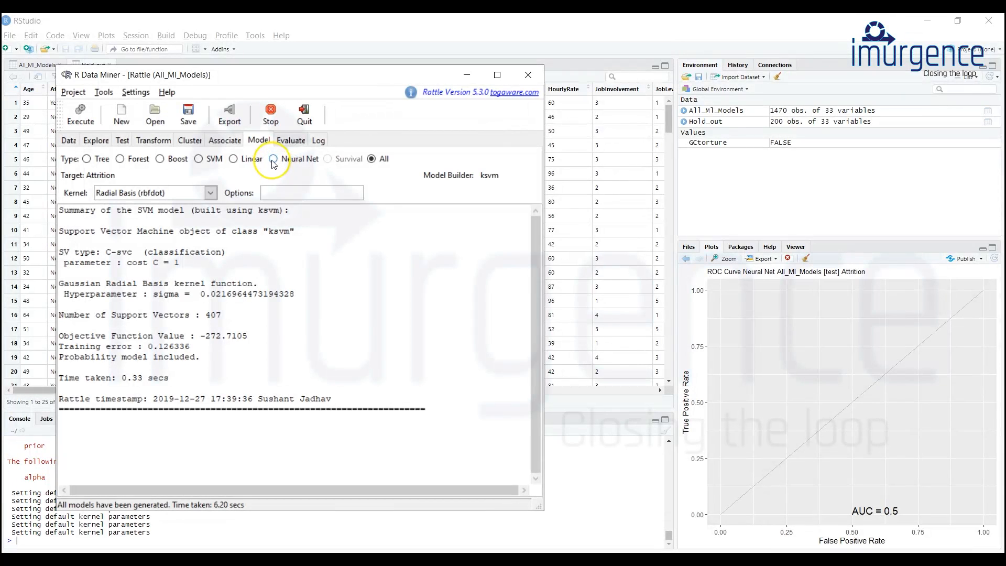
# - Score all built models on the validation data with class reporting and save the score CSV to the Desktop
pyautogui.click(300, 142)
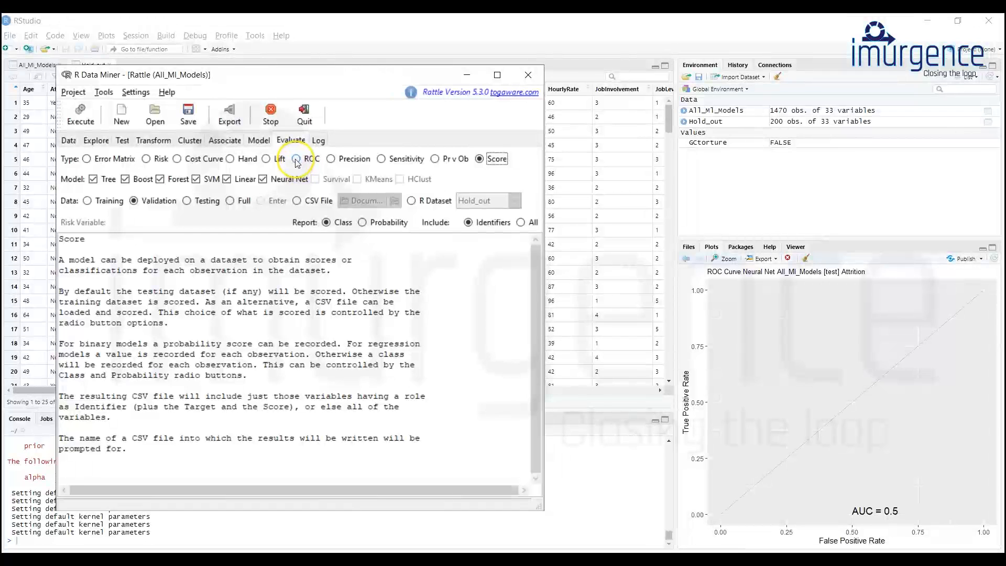
pyautogui.click(296, 161)
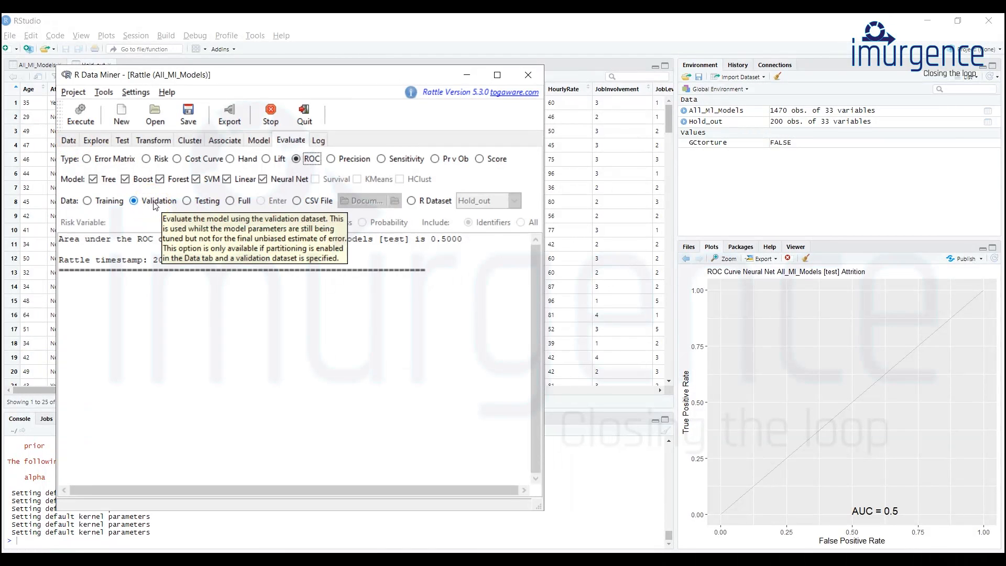
pyautogui.click(480, 160)
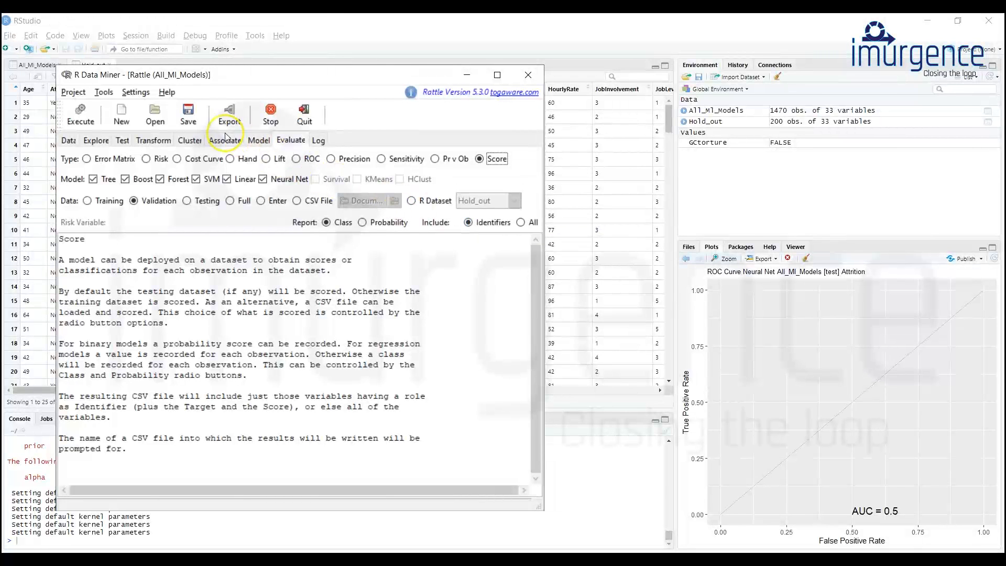
pyautogui.click(78, 121)
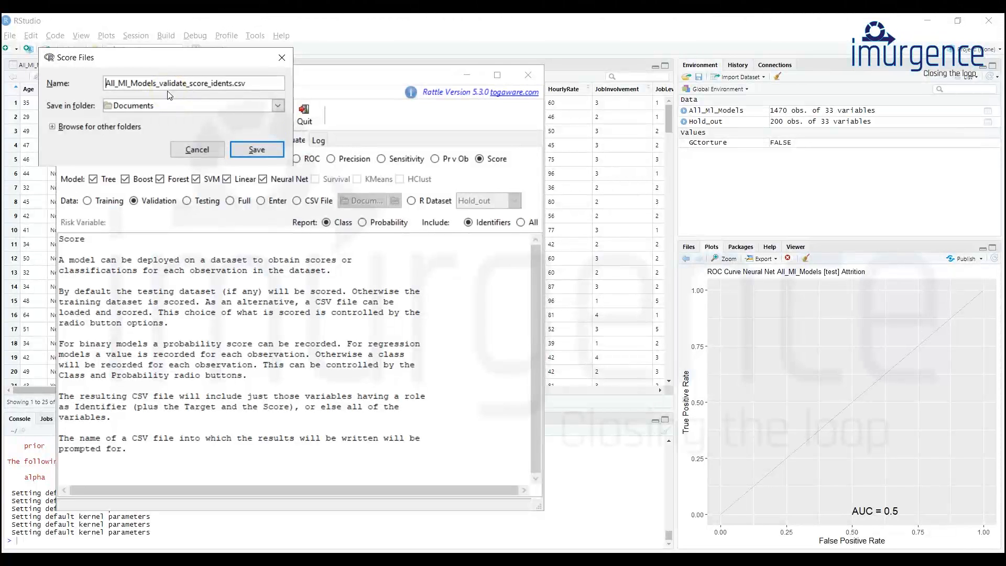
pyautogui.click(158, 105)
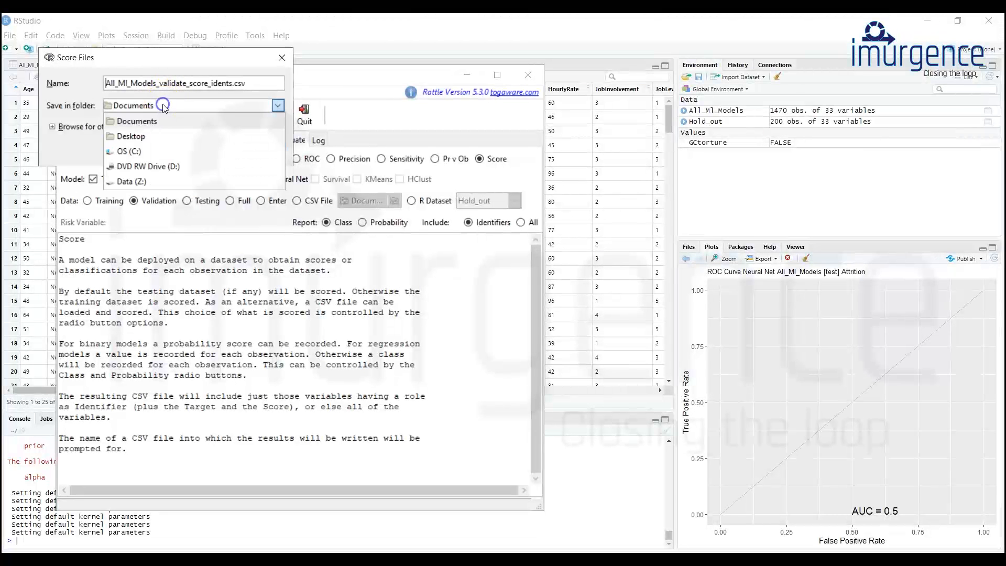
pyautogui.click(158, 136)
pyautogui.click(262, 151)
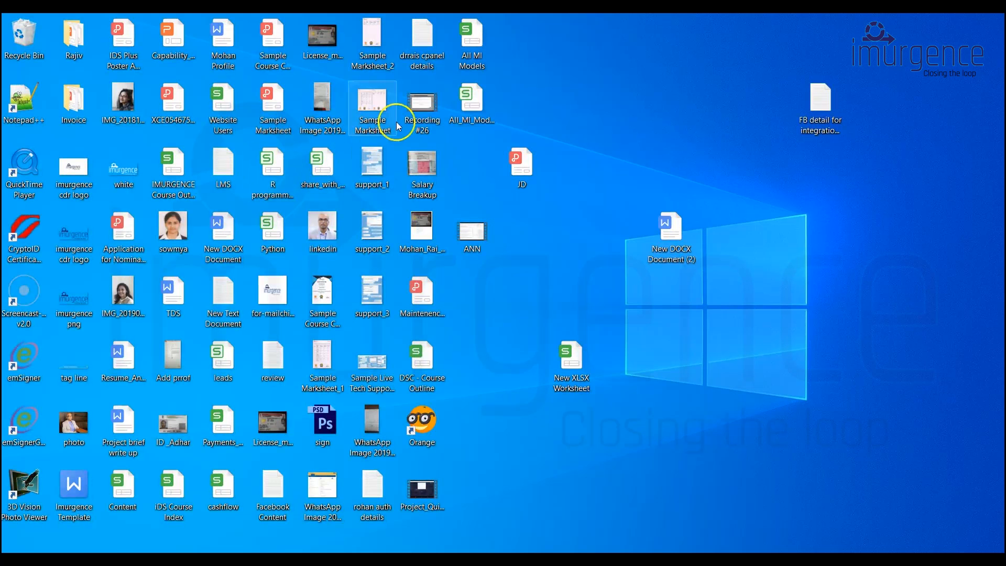
# - Open the saved All_Ml_Models validation score CSV from the desktop and examine the Attrition, rpart and ada columns
pyautogui.click(472, 102)
pyautogui.doubleClick(472, 102)
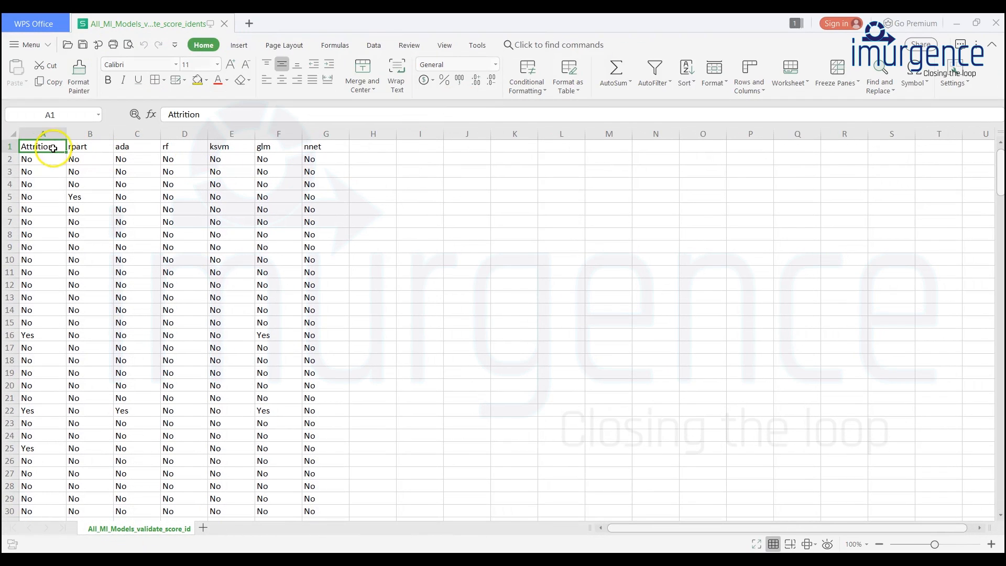
pyautogui.click(34, 133)
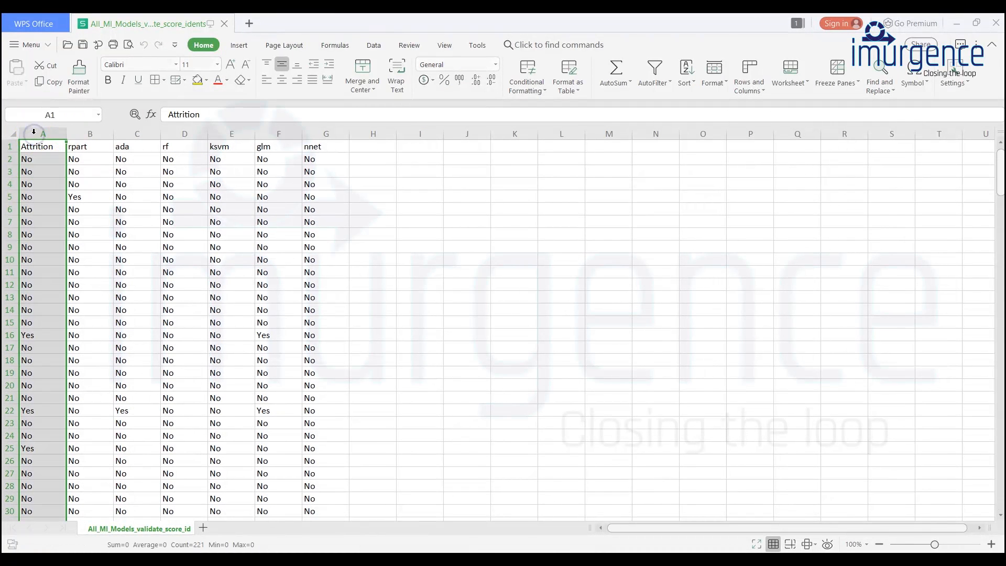
pyautogui.click(79, 148)
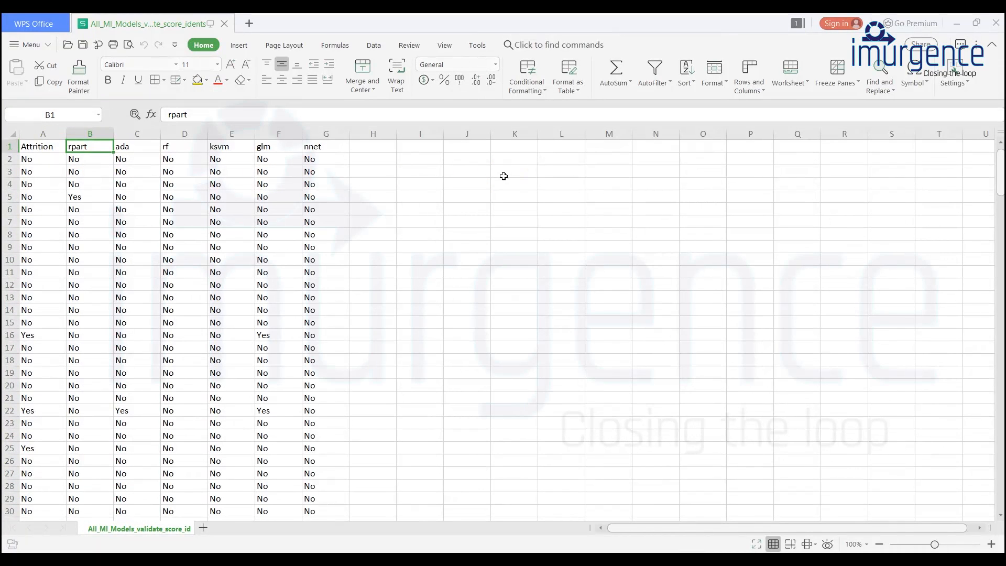
pyautogui.press('Right')
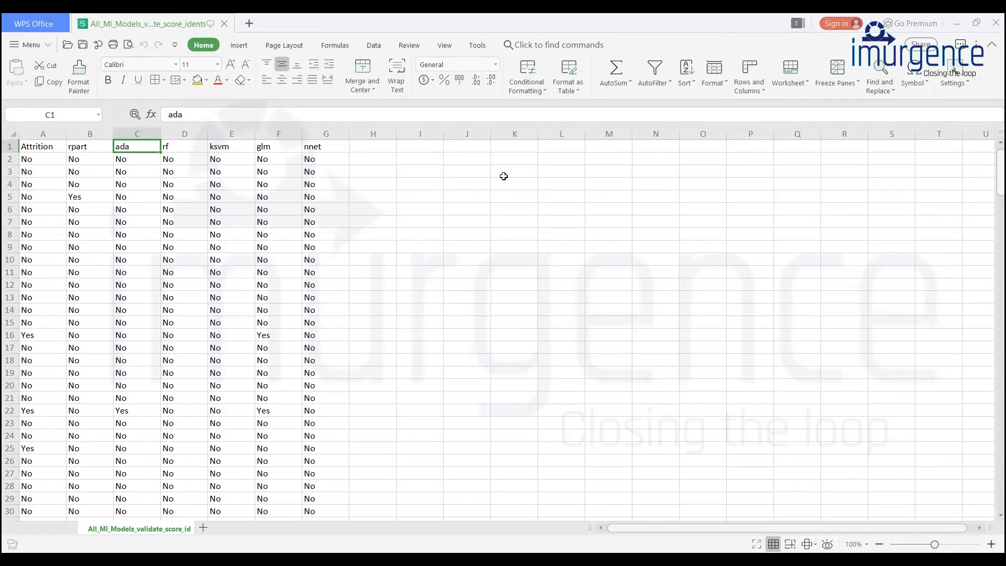
pyautogui.press('Left')
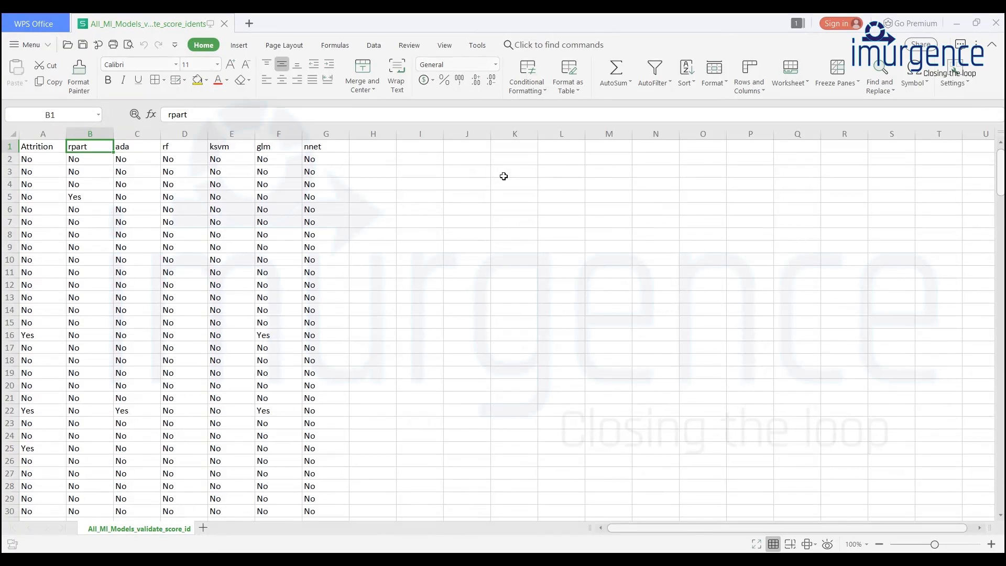
pyautogui.press('Right')
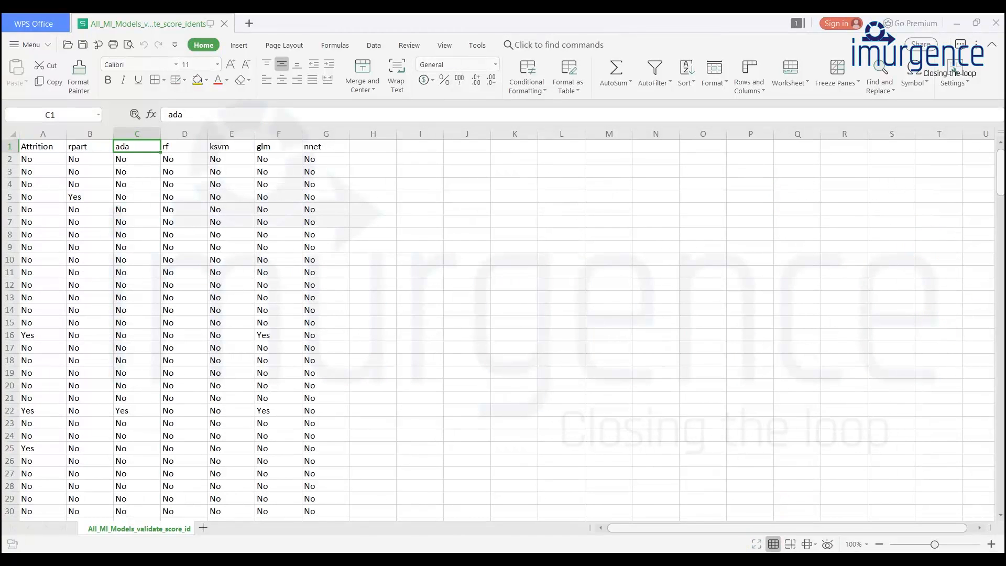
# - Switch back to Rattle and check which model builder the Boost and Forest models use
pyautogui.hotkey('alt', 'Tab')
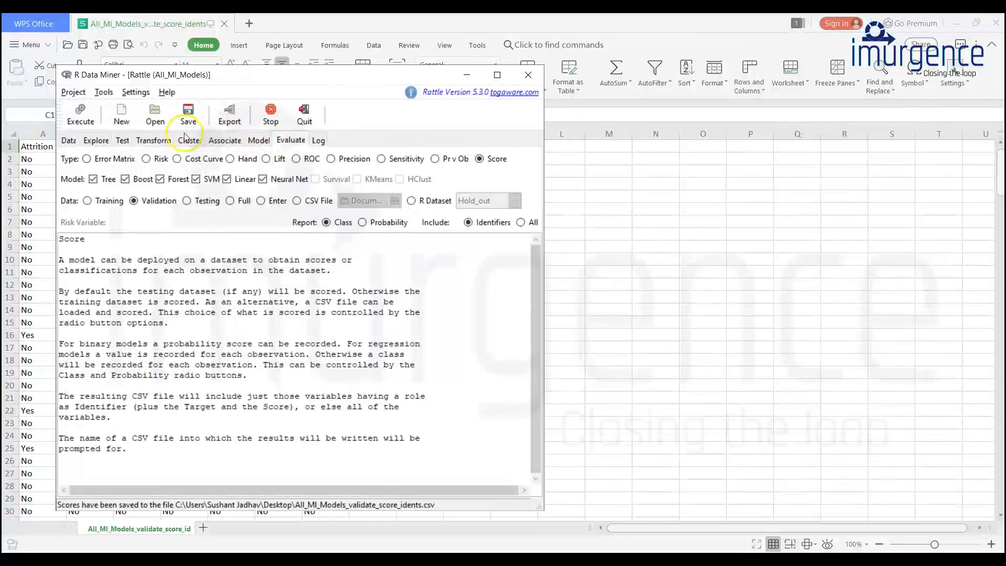
pyautogui.click(256, 140)
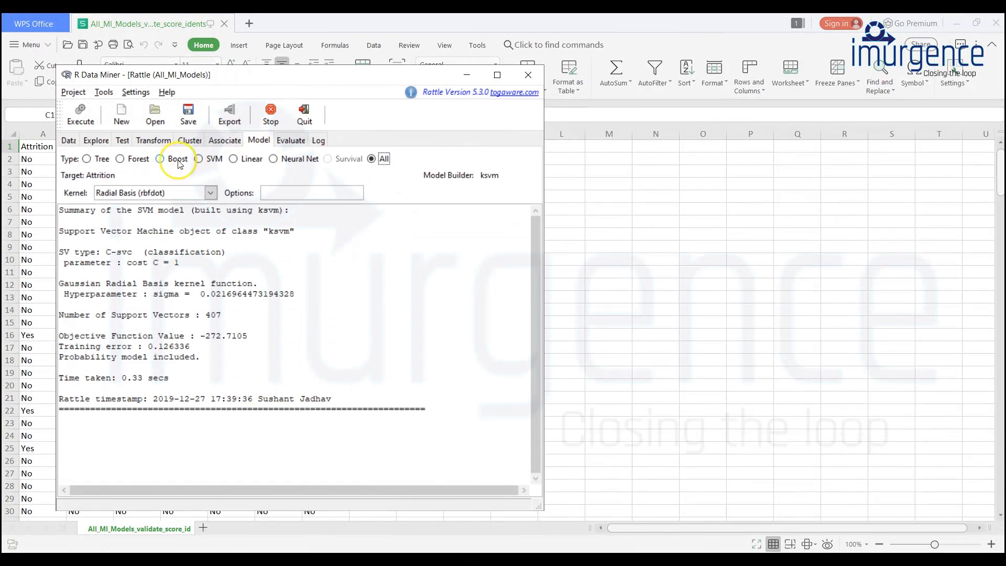
pyautogui.click(160, 158)
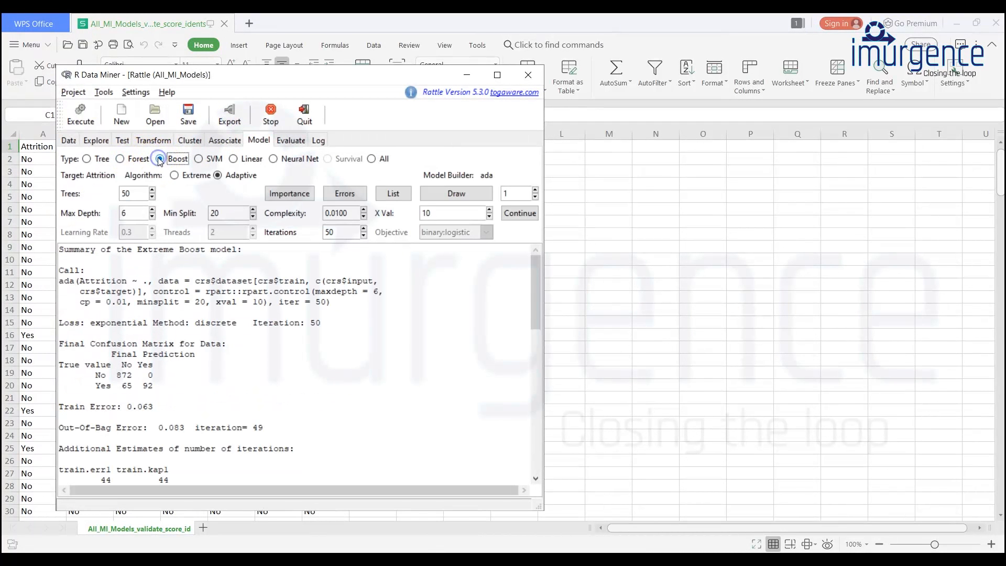
pyautogui.click(217, 176)
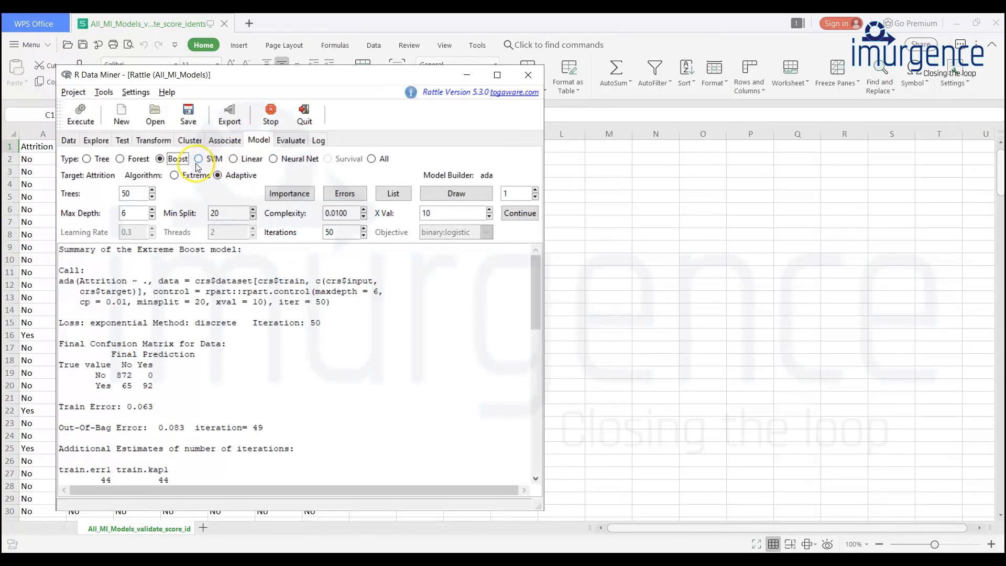
pyautogui.click(120, 160)
pyautogui.click(83, 116)
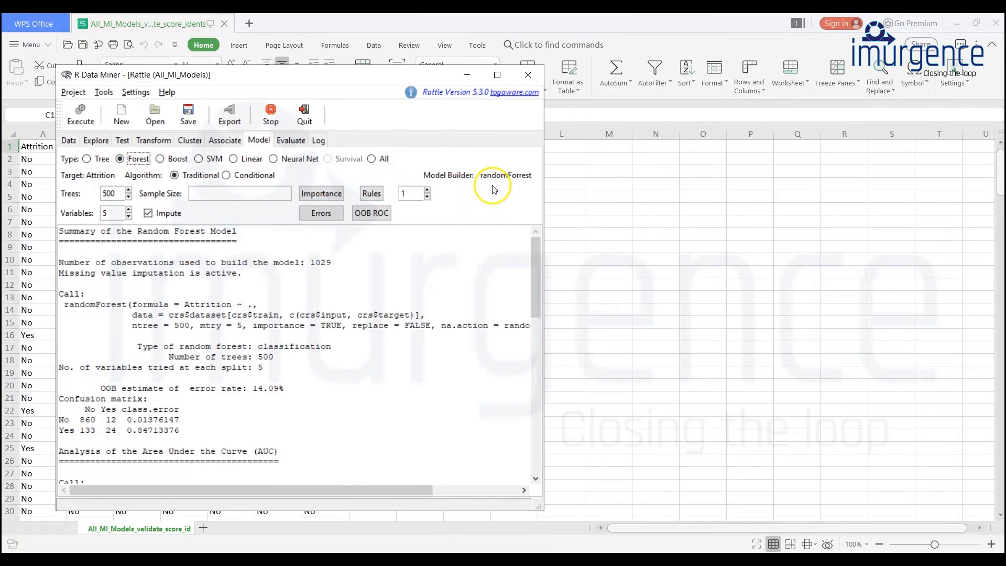
# - Move Rattle clear of the score columns, compare the Tree, Forest, Boost, SVM and Linear model builders with the headers, and minimize Rattle
pyautogui.moveTo(427, 75); pyautogui.dragTo(691, 70)
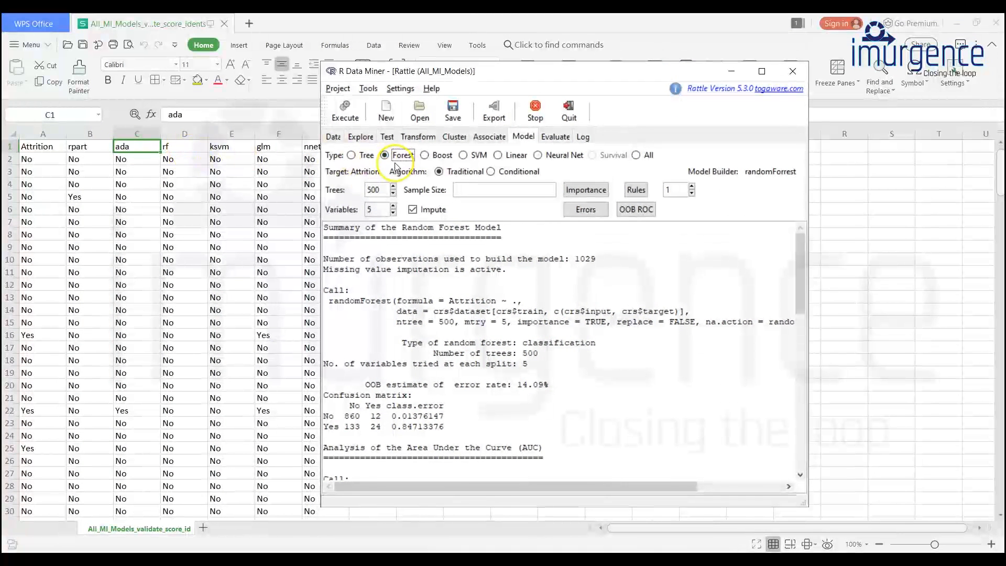
pyautogui.click(352, 156)
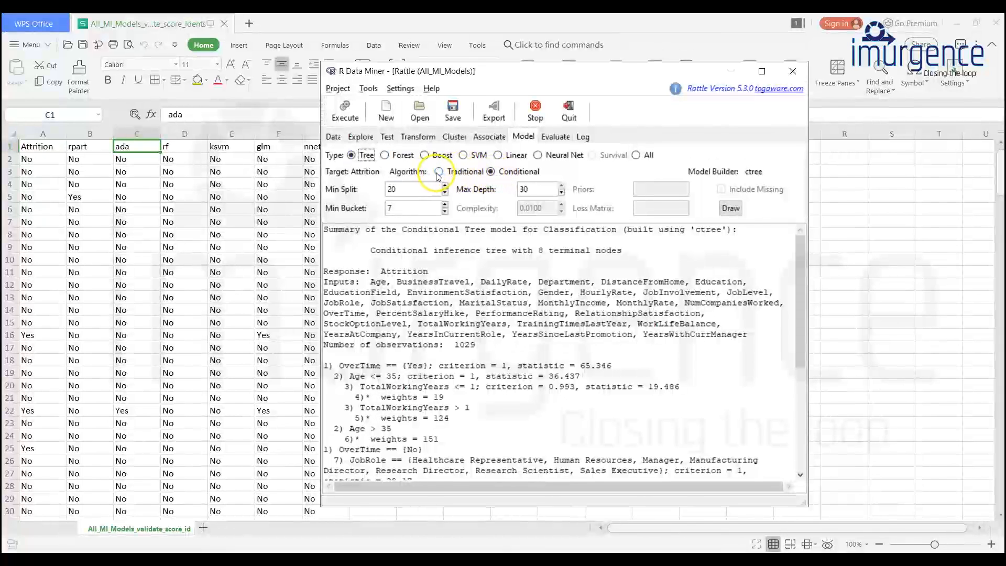
pyautogui.click(388, 156)
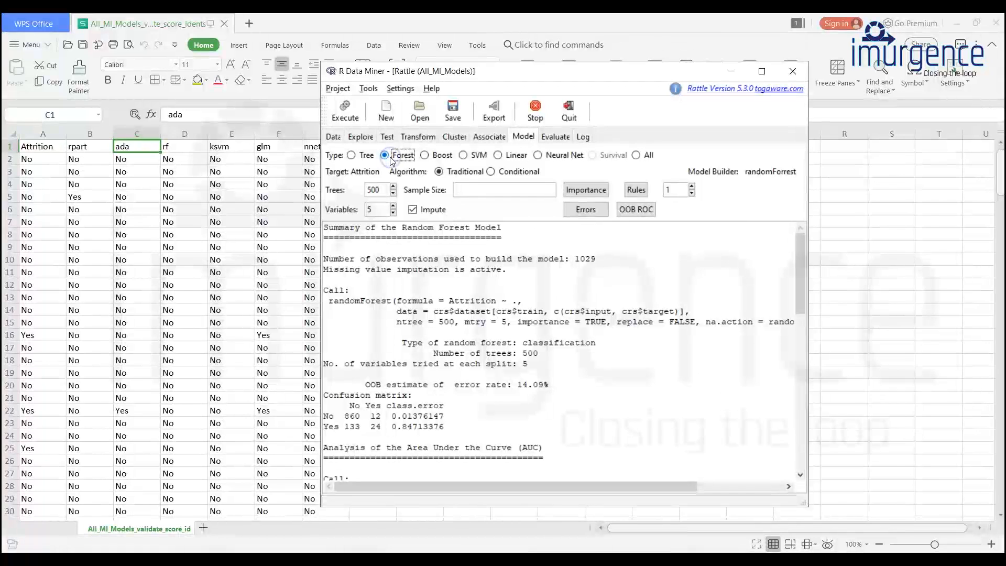
pyautogui.click(425, 156)
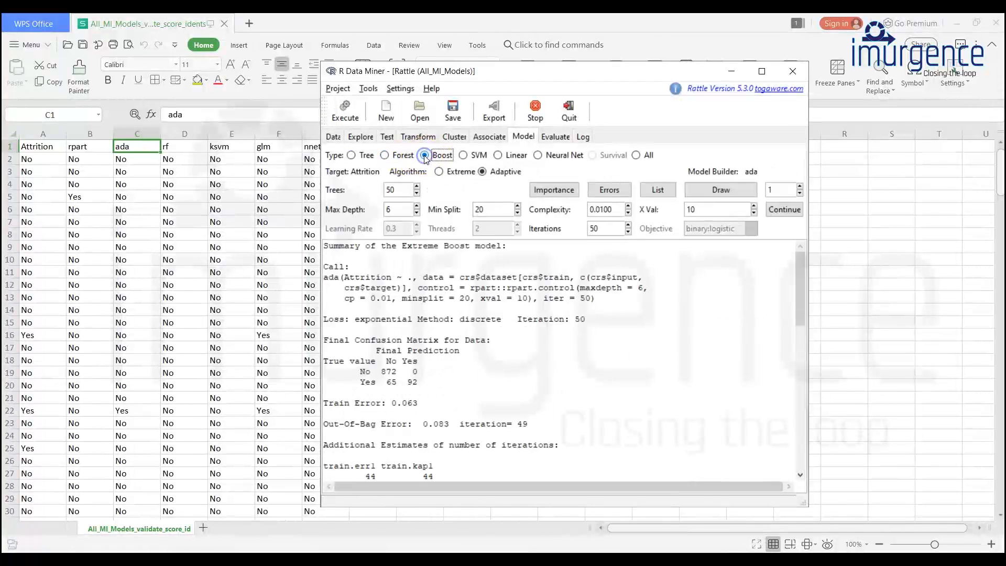
pyautogui.click(464, 156)
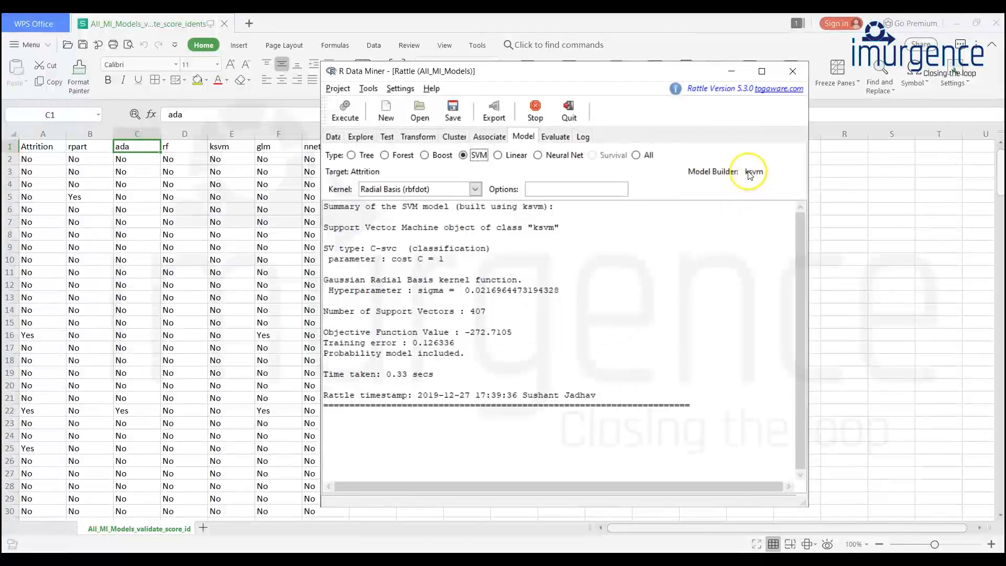
pyautogui.click(498, 155)
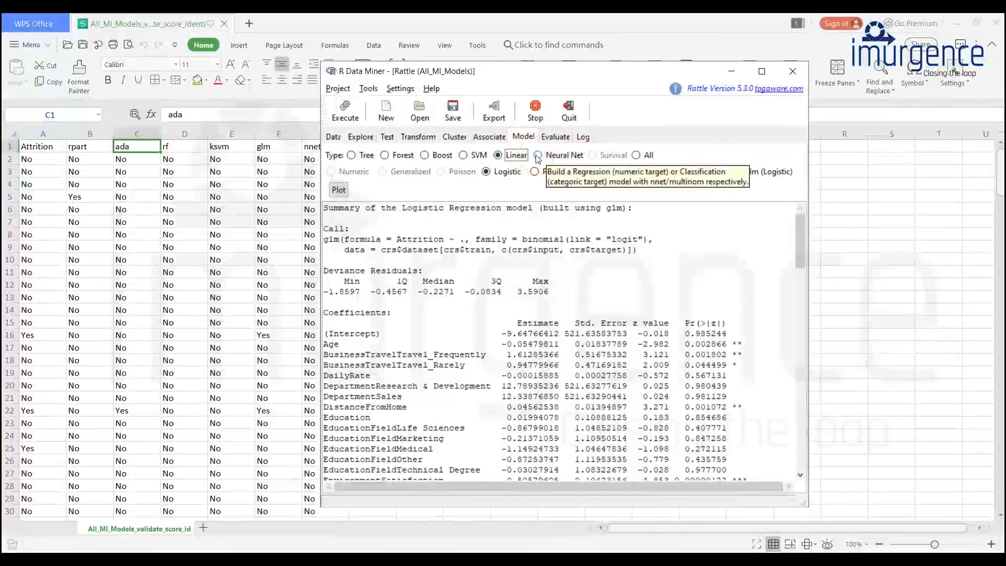
pyautogui.click(734, 75)
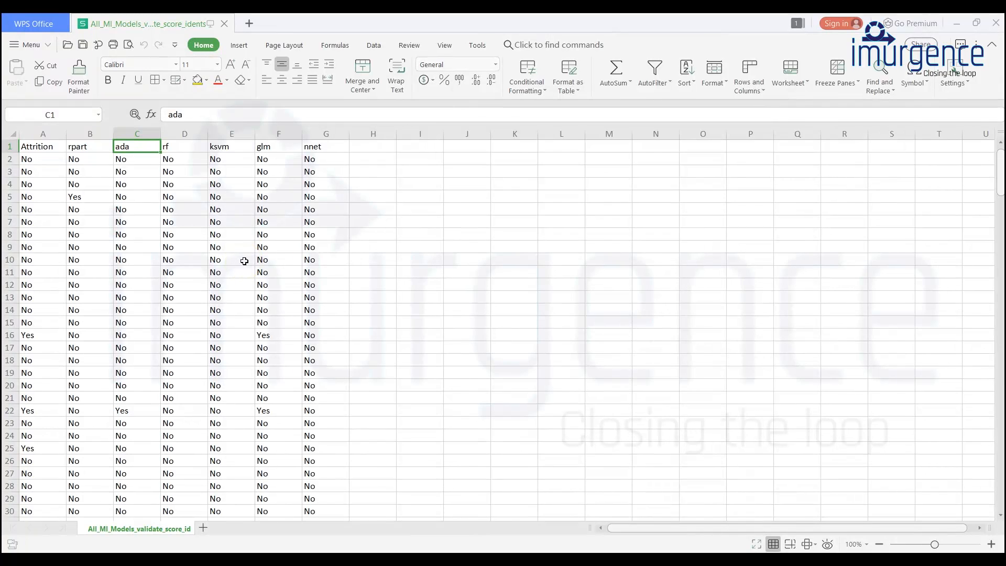
# - Create a PivotTable on a new worksheet from the entire validation score data range
pyautogui.hotkey('ctrl', 'a')
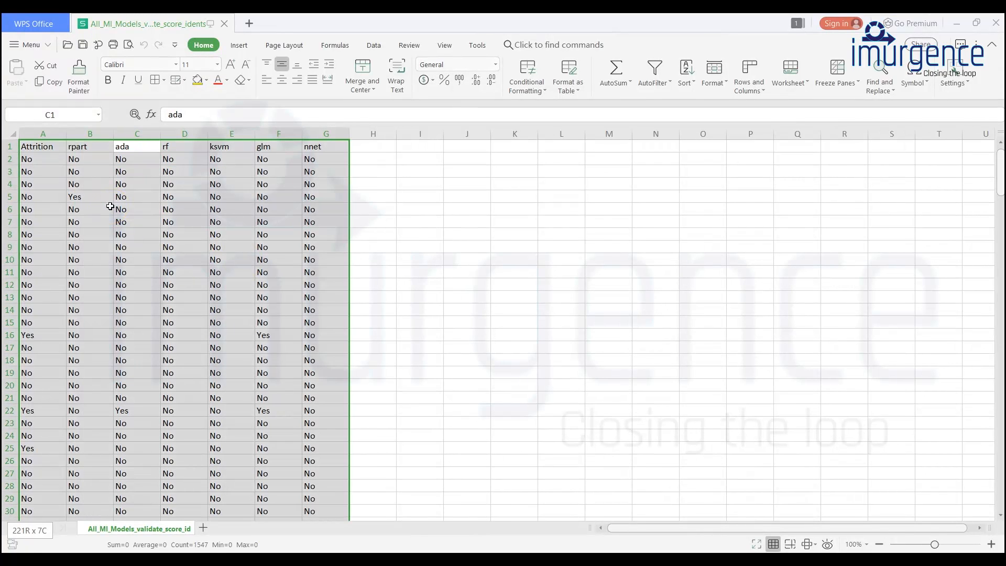
pyautogui.click(237, 45)
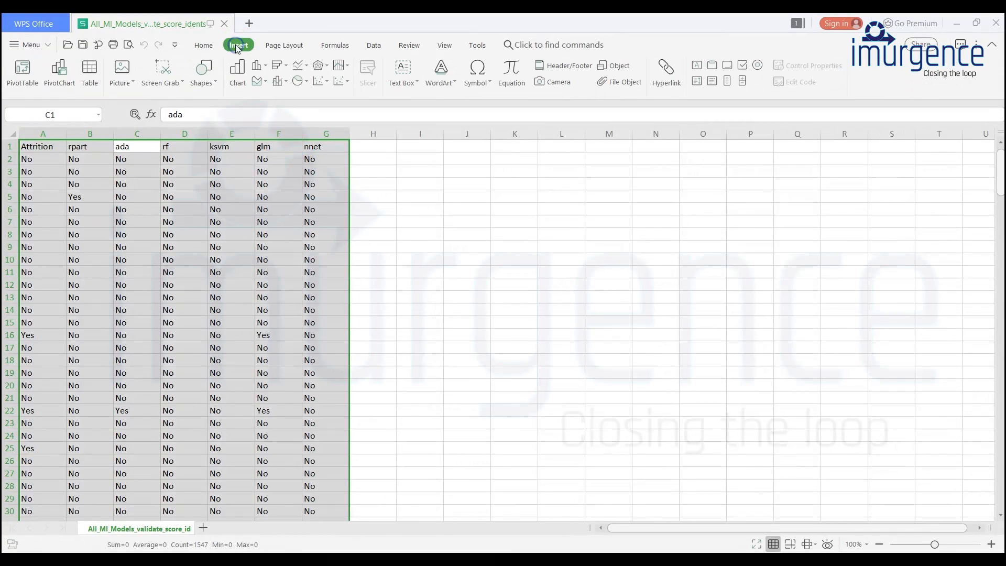
pyautogui.click(30, 72)
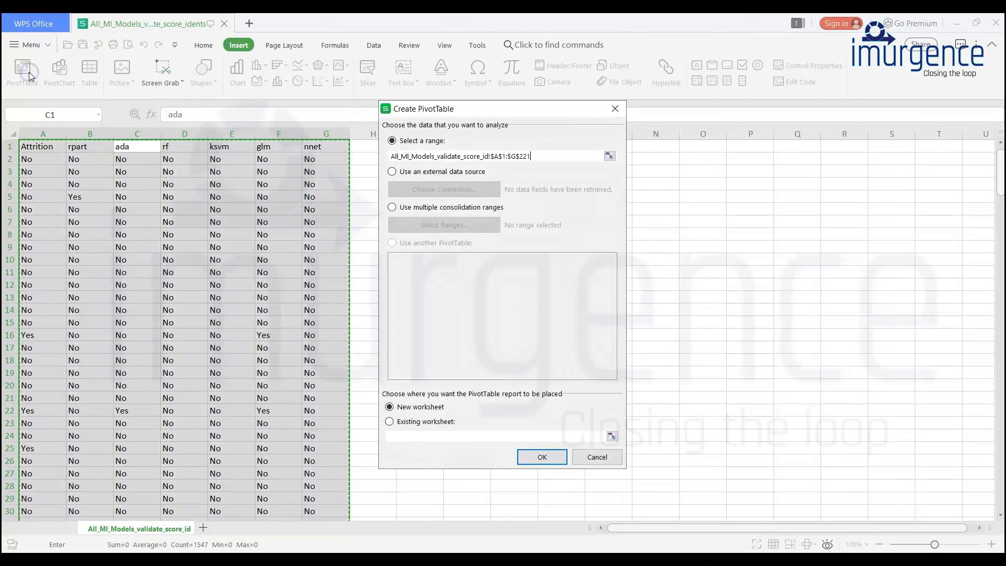
pyautogui.click(527, 458)
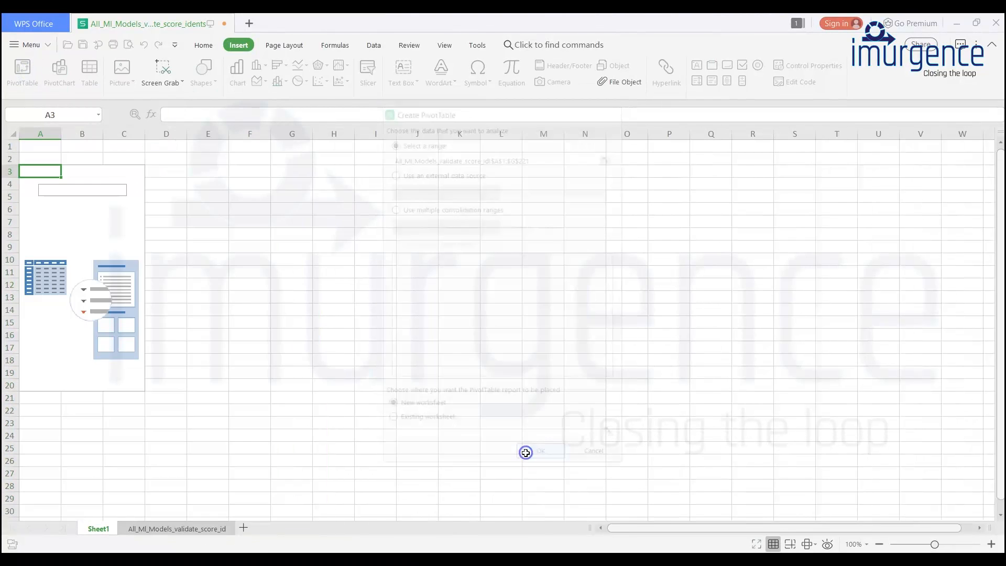
# - Cross-tabulate Attrition as rows against rpart as columns, with the count of rpart as values
pyautogui.moveTo(849, 155); pyautogui.dragTo(852, 487)
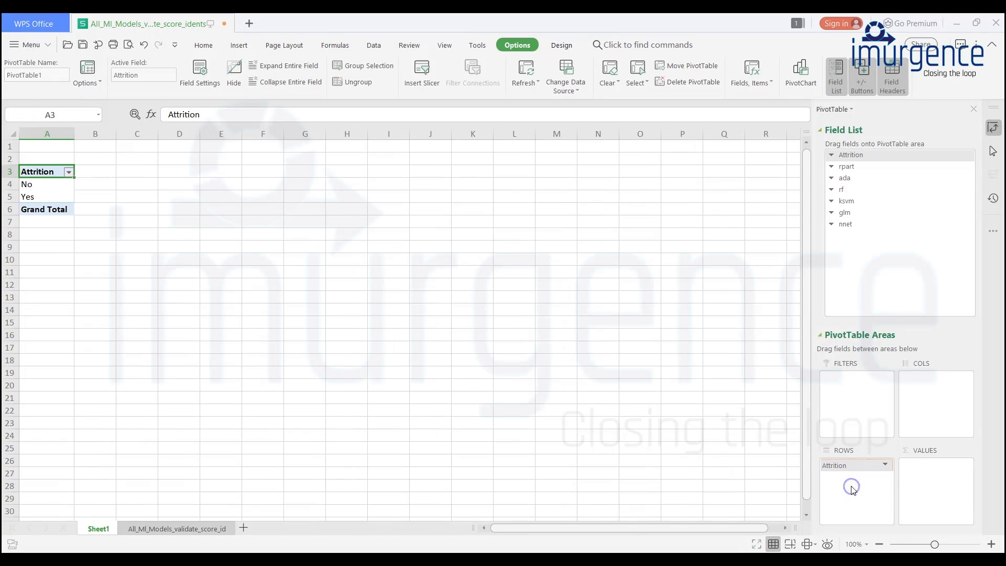
pyautogui.moveTo(842, 166); pyautogui.dragTo(929, 387)
pyautogui.moveTo(858, 201); pyautogui.dragTo(938, 466)
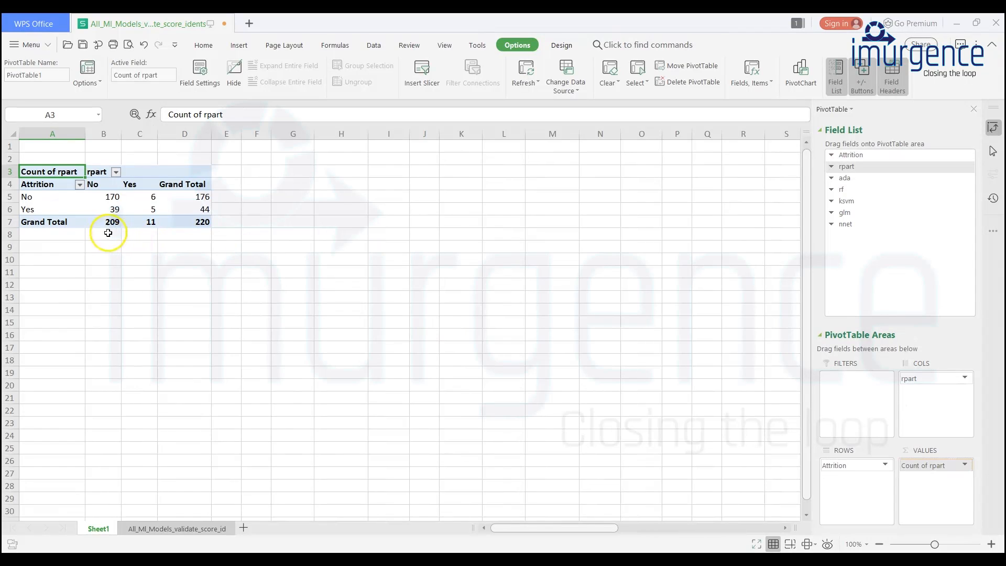
pyautogui.click(116, 172)
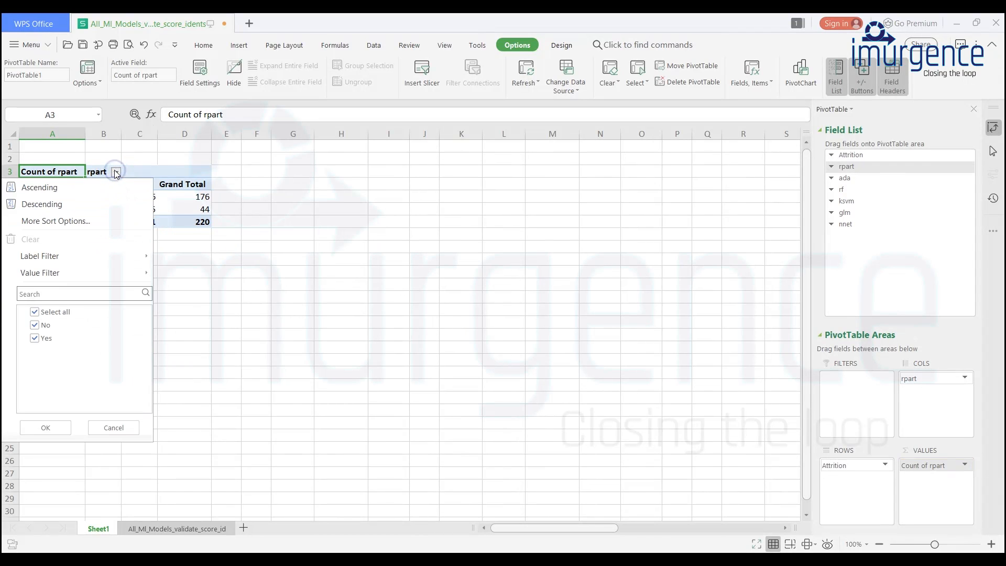
pyautogui.click(116, 173)
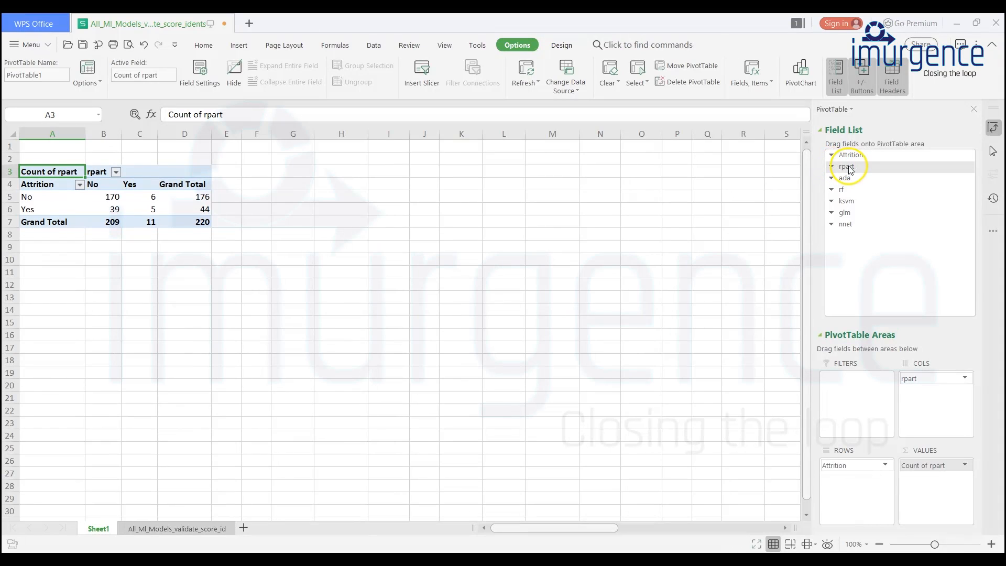
pyautogui.moveTo(850, 171); pyautogui.dragTo(924, 381)
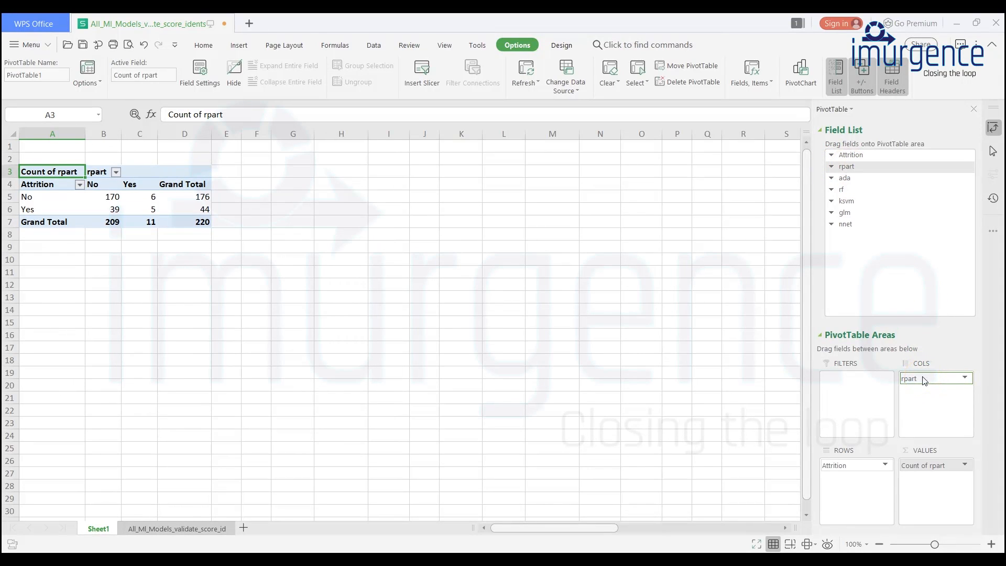
pyautogui.click(924, 380)
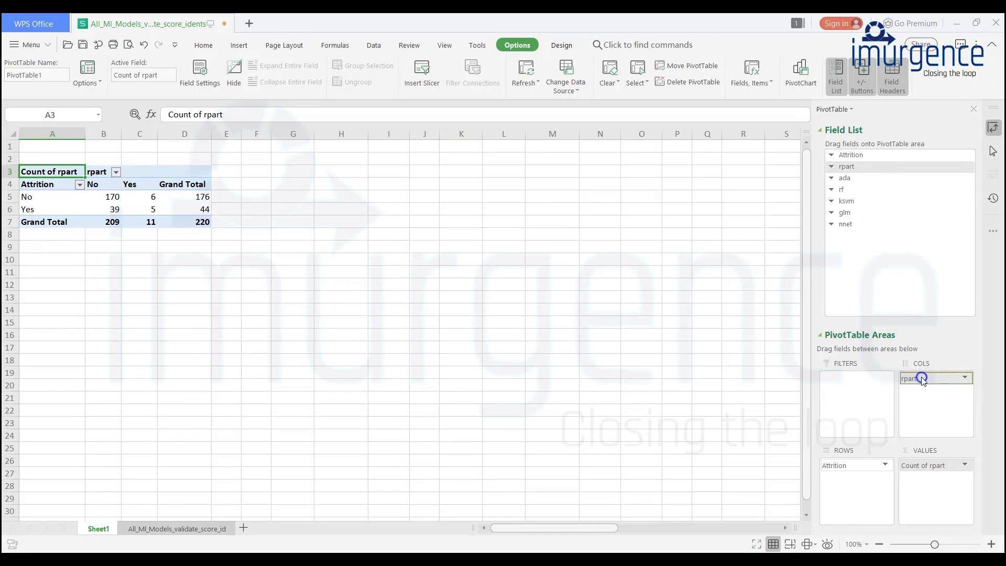
# - Replace rpart with ada in the PivotTable's columns and values, and check the count of correctly predicted Yes cases
pyautogui.moveTo(922, 379); pyautogui.dragTo(853, 187)
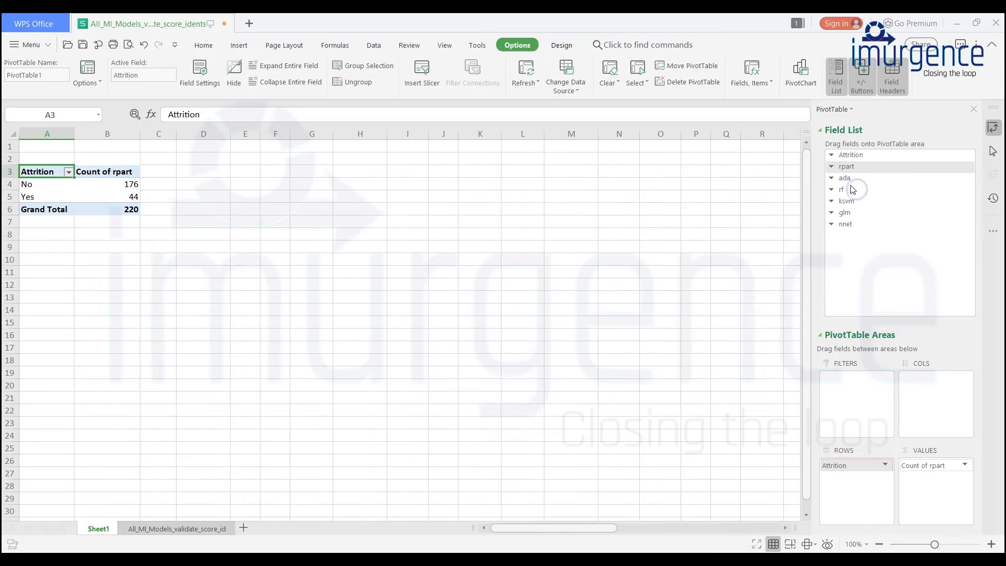
pyautogui.hotkey('ctrl', 'z')
pyautogui.moveTo(902, 378); pyautogui.dragTo(923, 410)
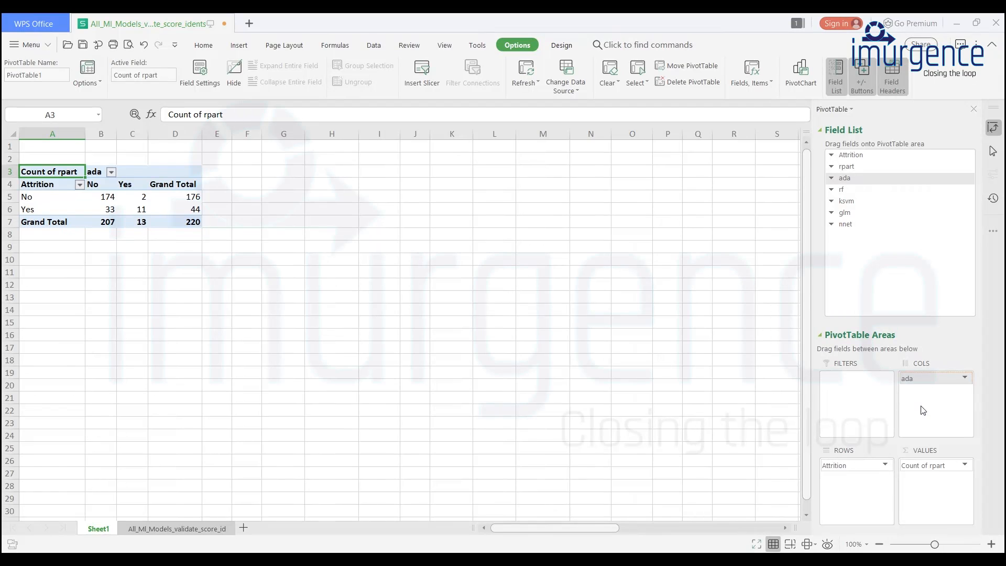
pyautogui.moveTo(906, 379)
pyautogui.mouseDown()
pyautogui.moveTo(886, 281)
pyautogui.moveTo(919, 385)
pyautogui.mouseUp()
pyautogui.moveTo(938, 474)
pyautogui.mouseDown()
pyautogui.moveTo(847, 176)
pyautogui.moveTo(932, 413)
pyautogui.moveTo(933, 485)
pyautogui.mouseUp()
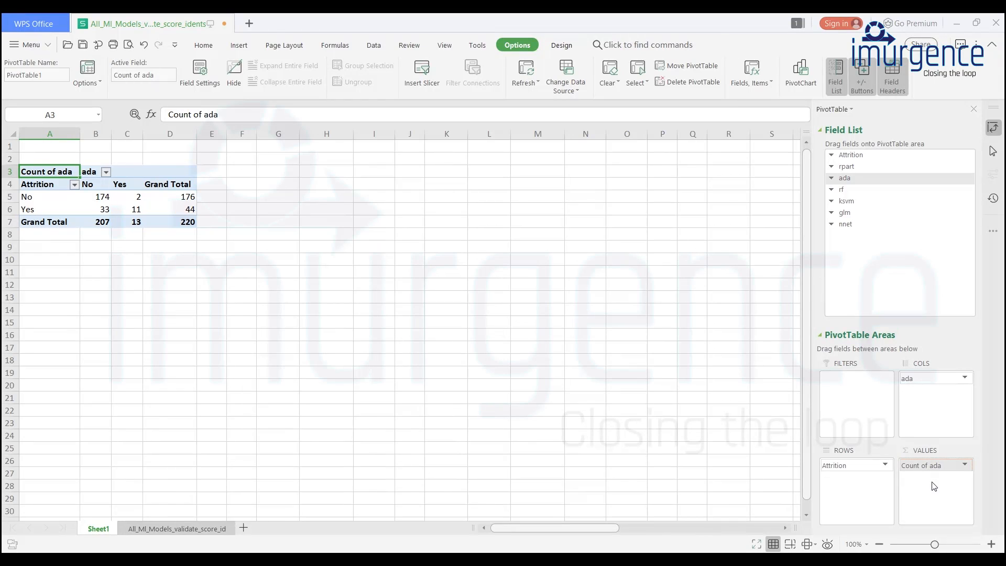
pyautogui.click(132, 212)
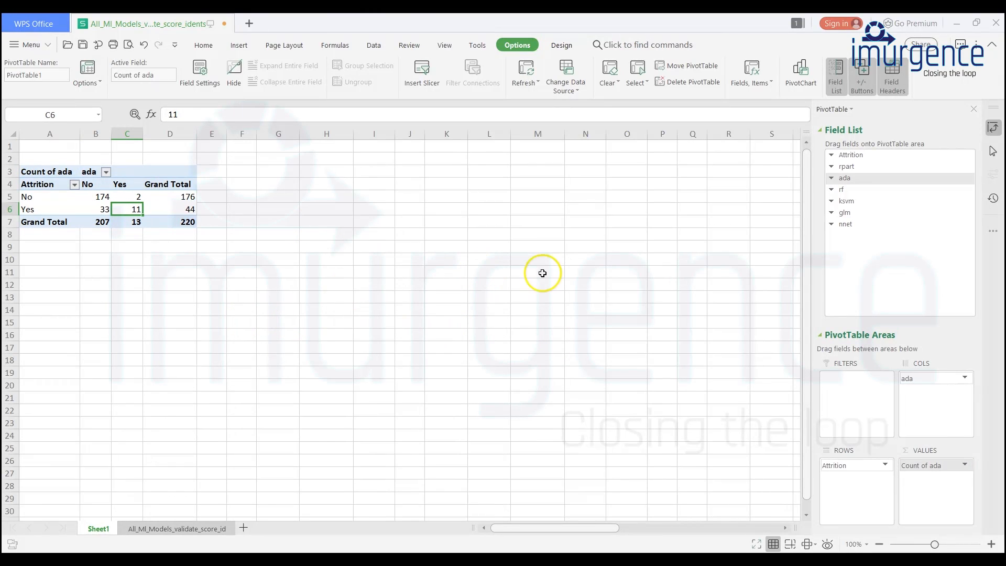
# - Replace ada with rf in the PivotTable's columns and values, and check the two misclassification cells
pyautogui.moveTo(928, 380); pyautogui.dragTo(907, 283)
pyautogui.moveTo(925, 465); pyautogui.dragTo(898, 298)
pyautogui.moveTo(842, 190); pyautogui.dragTo(922, 399)
pyautogui.moveTo(841, 189); pyautogui.dragTo(918, 475)
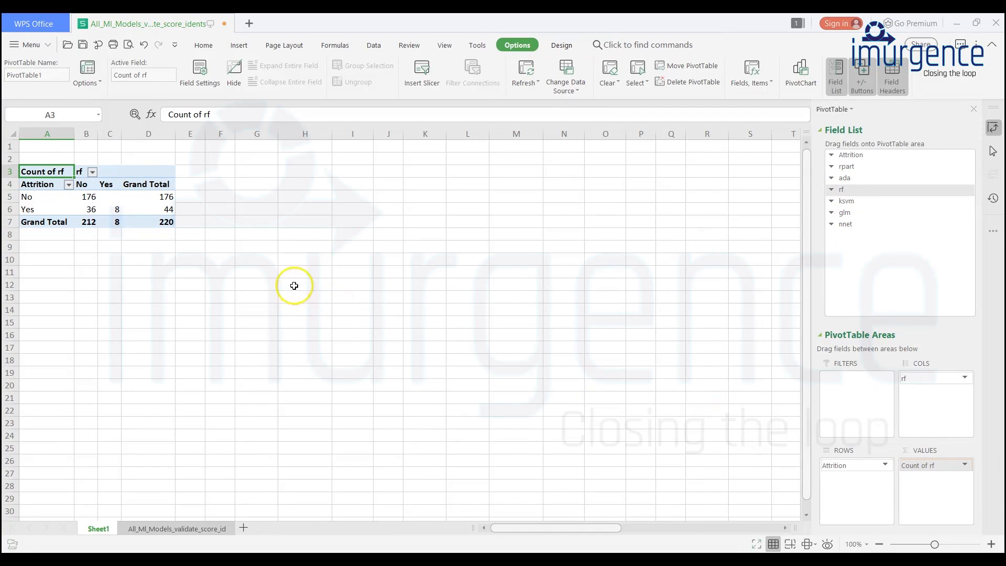
pyautogui.click(107, 196)
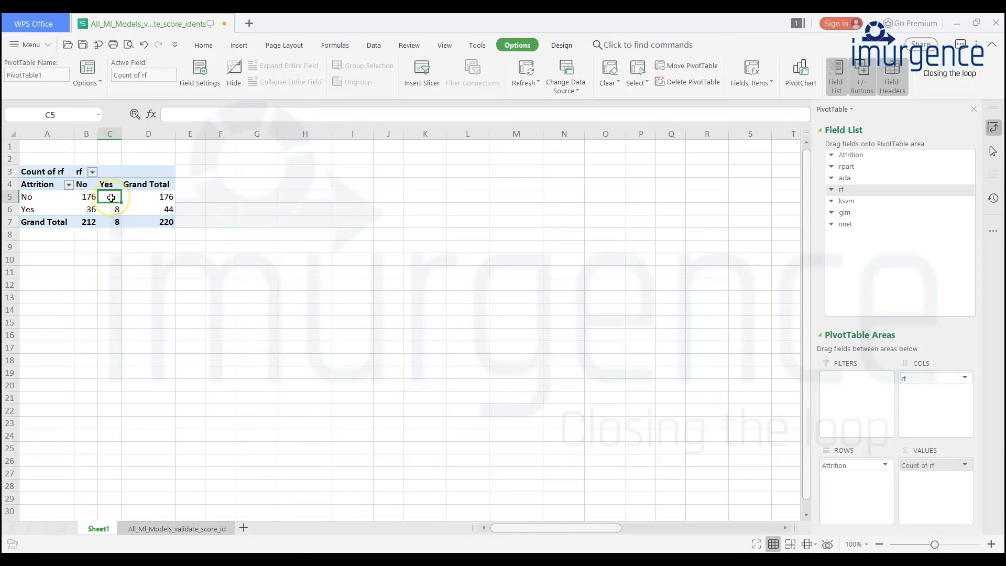
pyautogui.click(82, 211)
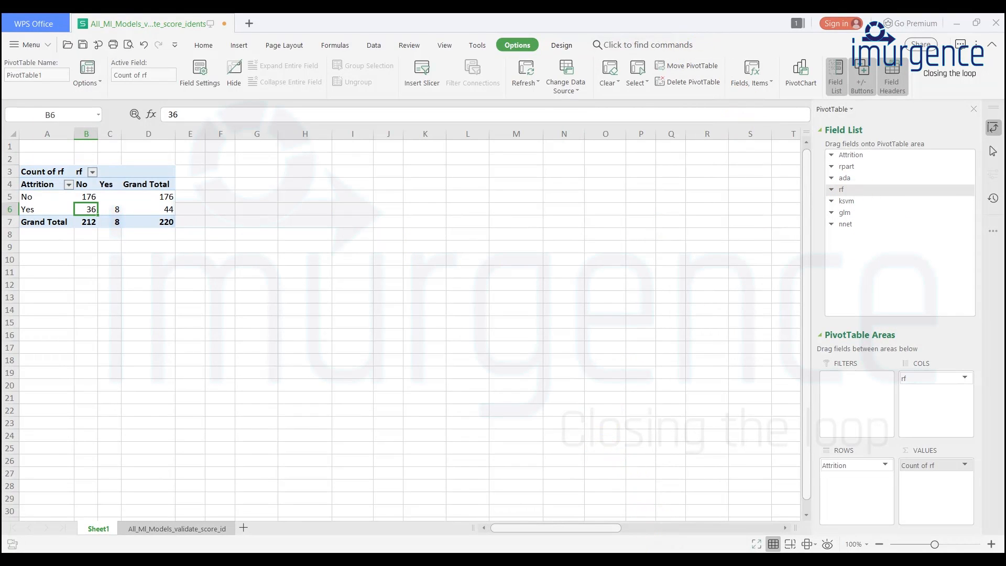
# - Switch from the spreadsheet back to the Rattle window with the Linear model summary
pyautogui.hotkey('alt', 'Tab')
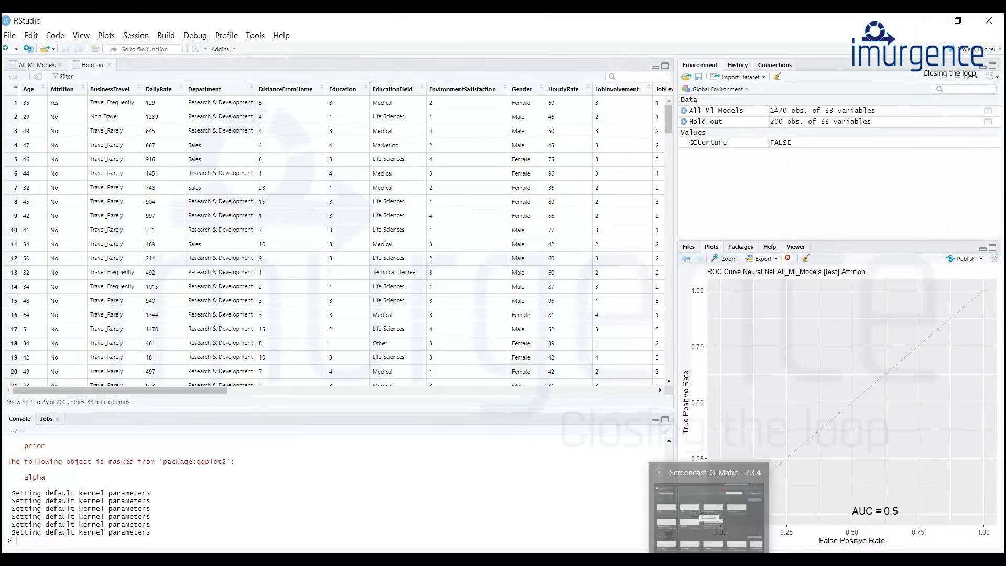
pyautogui.click(886, 560)
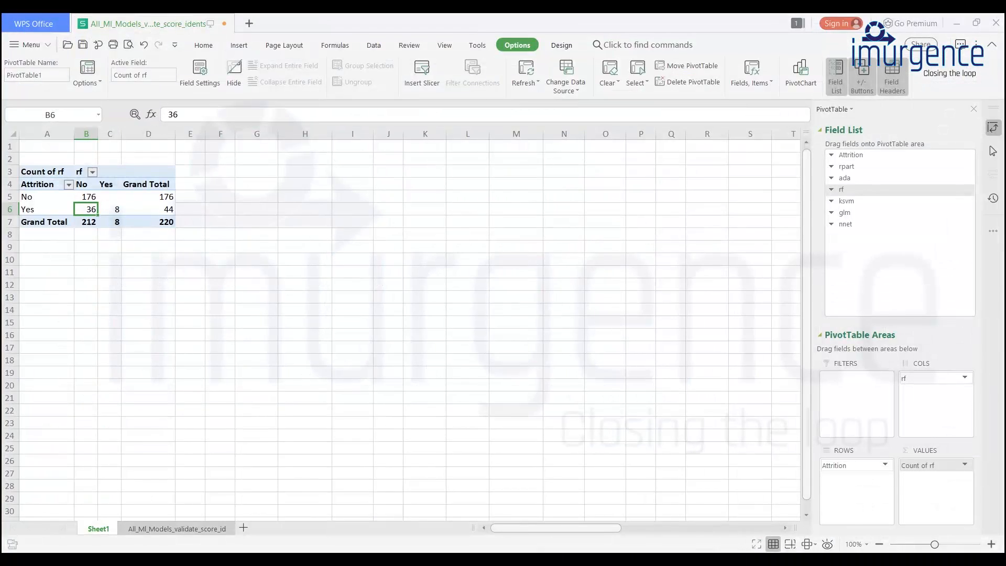
pyautogui.click(886, 560)
pyautogui.click(854, 560)
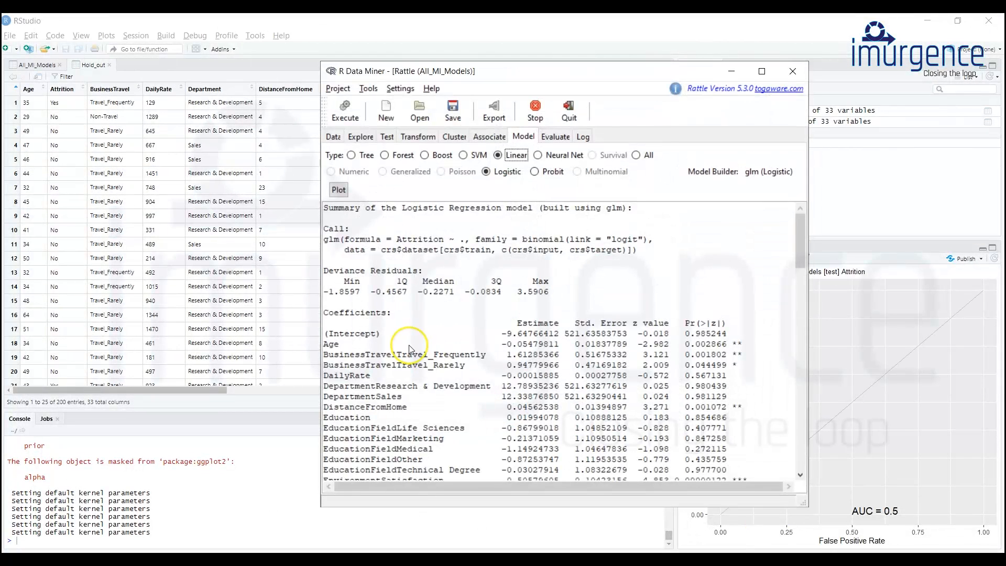